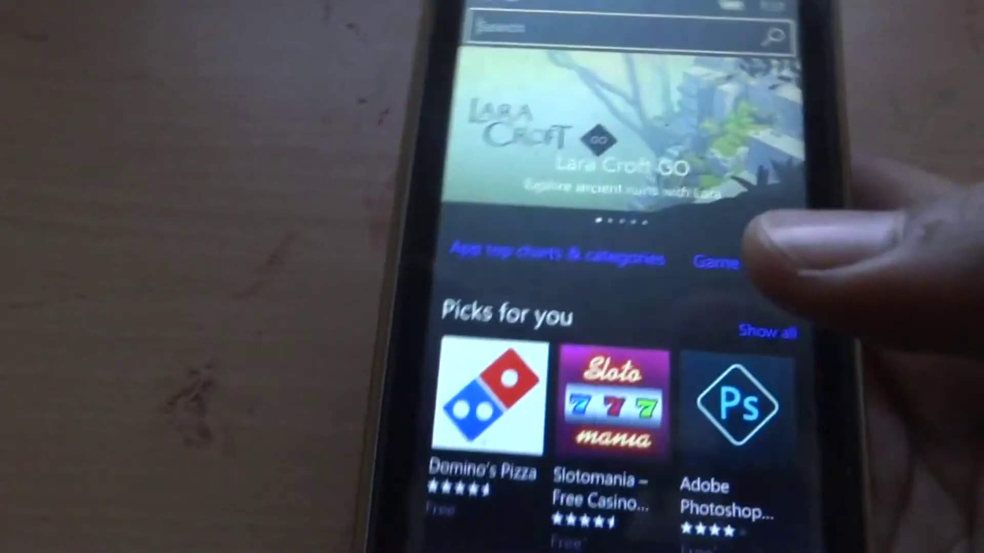
Start a Store search, then cancel it to return to the Store home page.
left_click(731, 32)
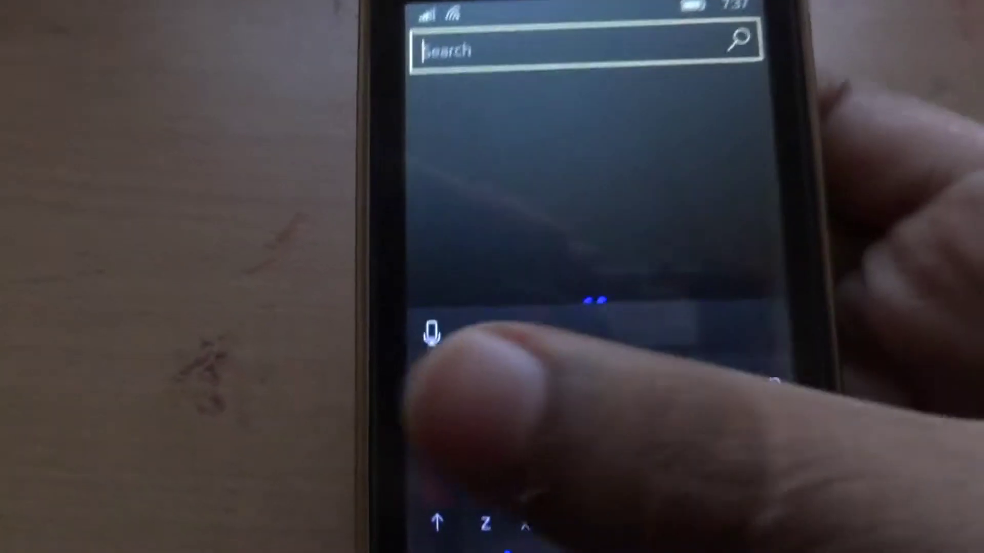
key("Escape")
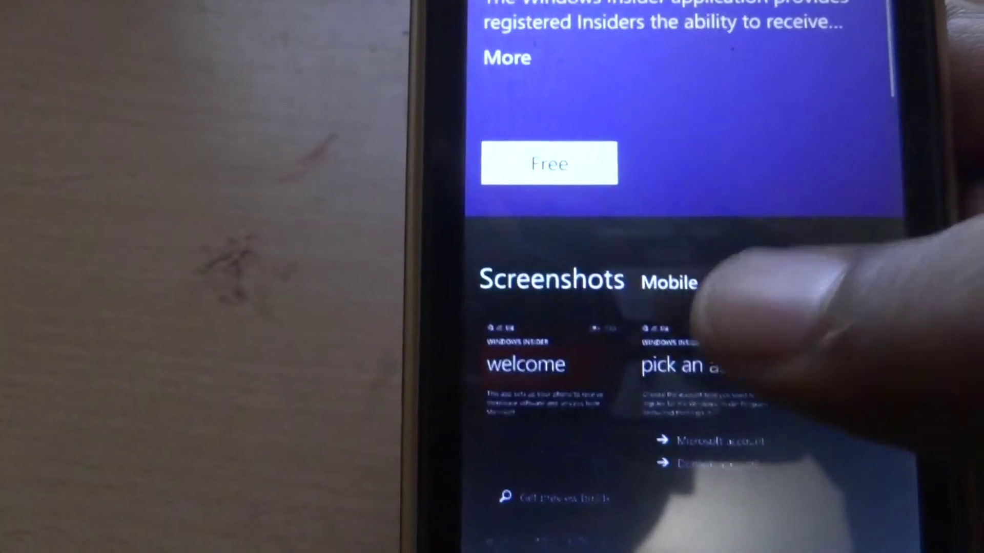
scroll(691, 307, "down", 3)
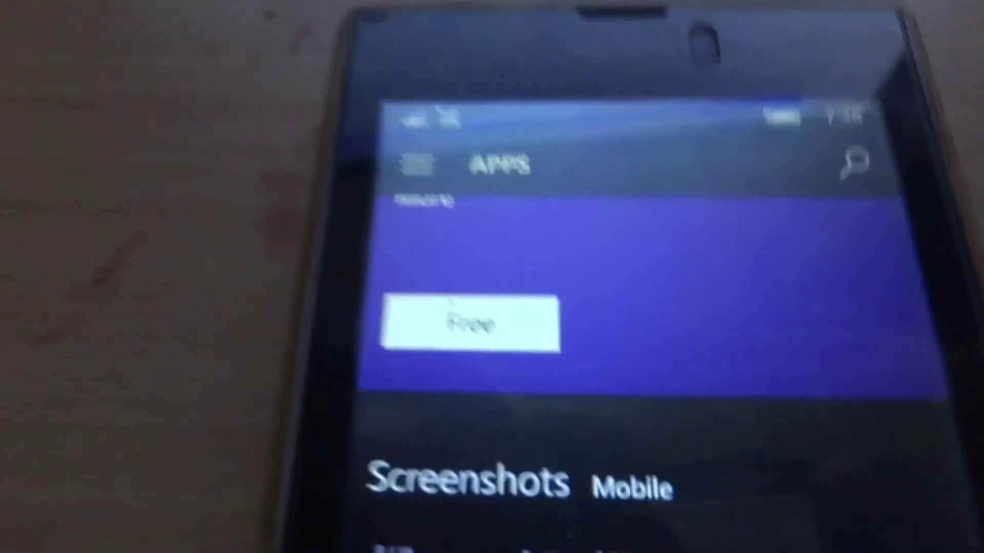
scroll(638, 346, "up", 5)
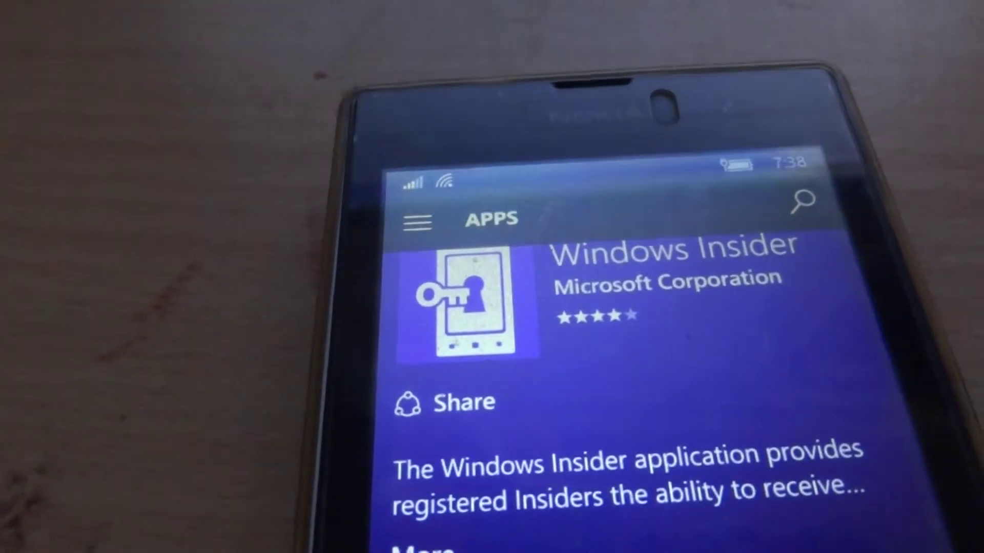